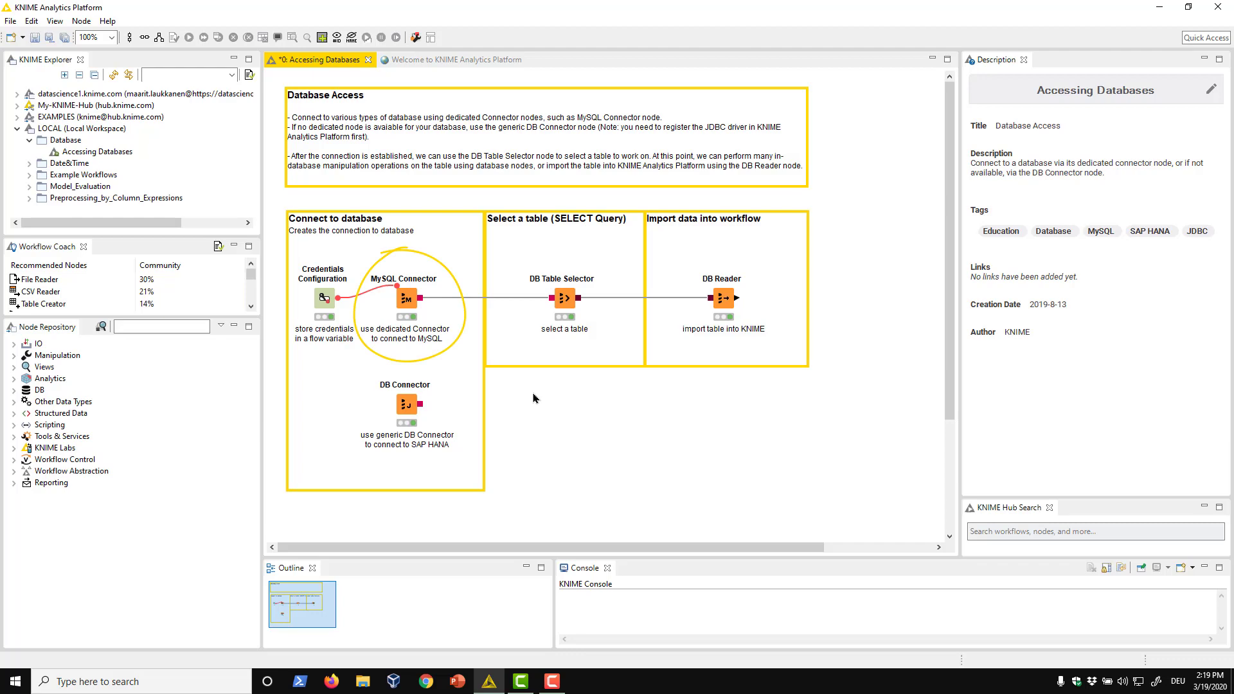
# - Open the MySQL Connector settings and keep Credentials authentication with nodeMysqlCredentials
pyautogui.doubleClick(406, 299)
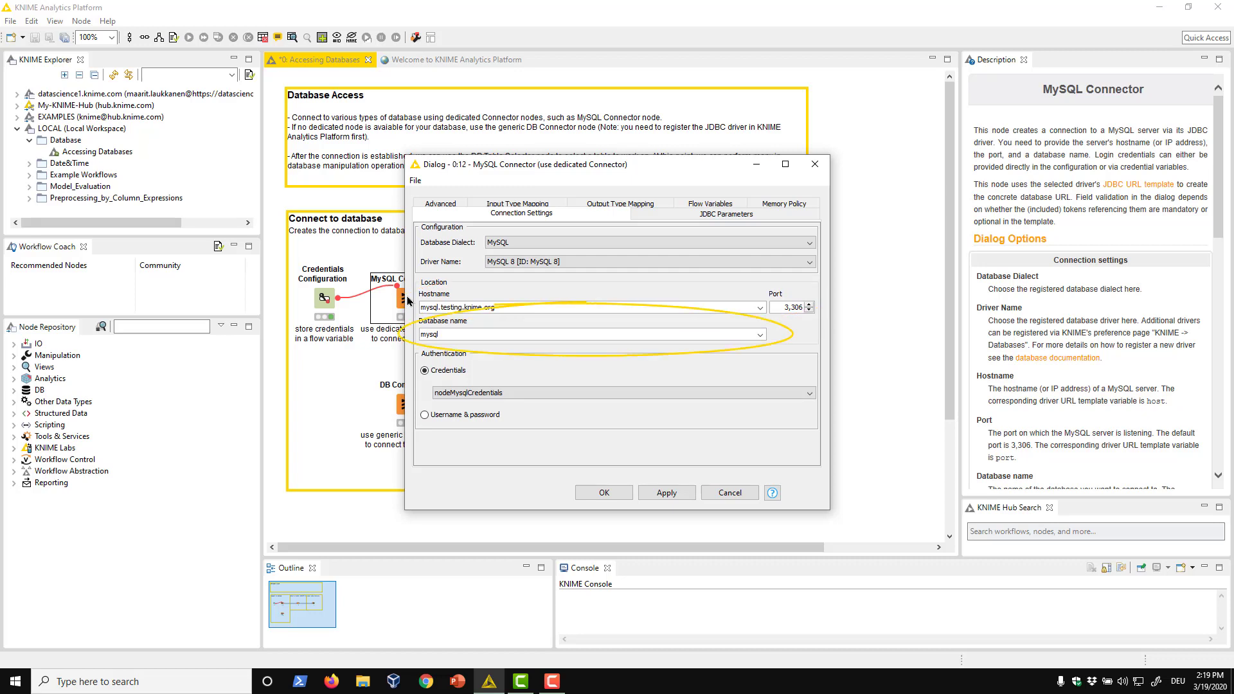
pyautogui.click(426, 415)
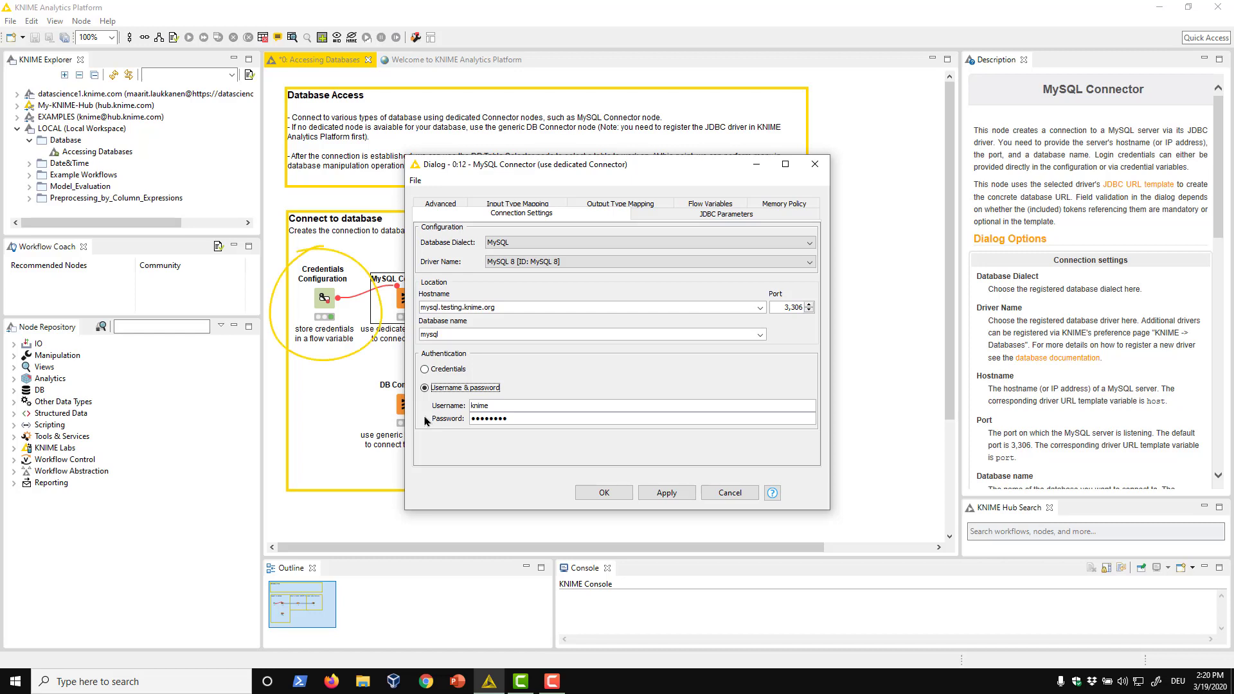
pyautogui.click(425, 371)
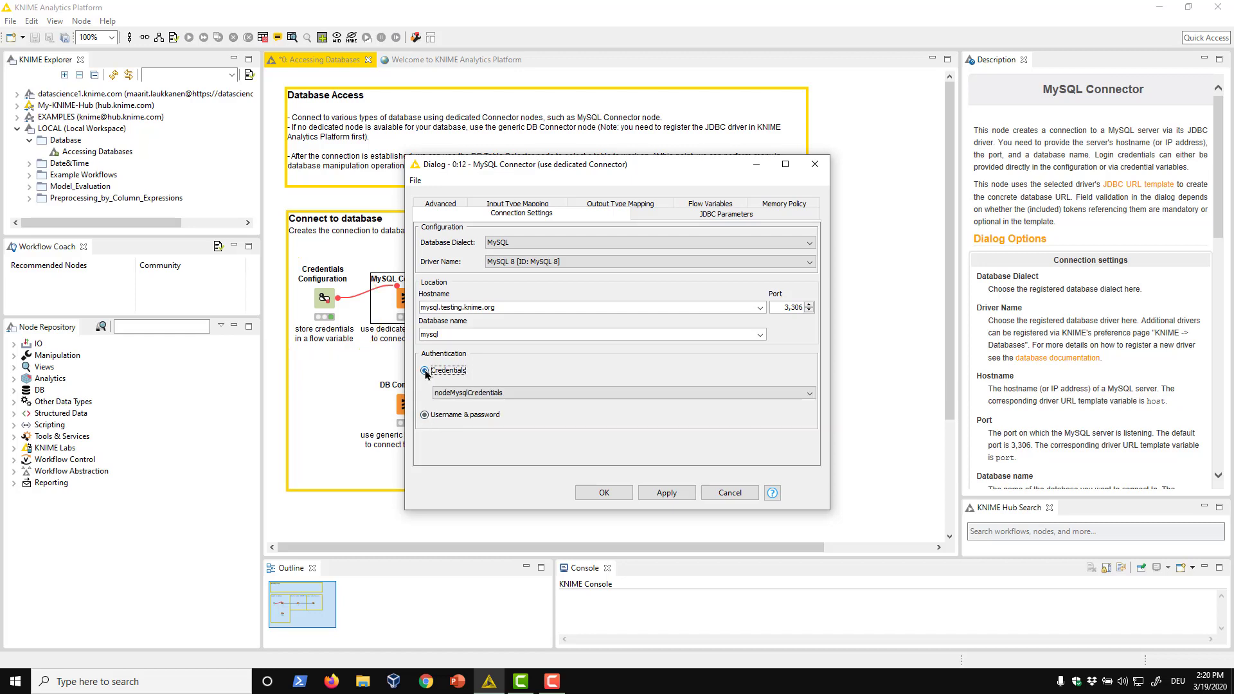
pyautogui.click(808, 394)
# - Keep nodeMysqlCredentials and review the JDBC Parameters, Advanced, Input and Output Type Mapping tabs
pyautogui.click(807, 398)
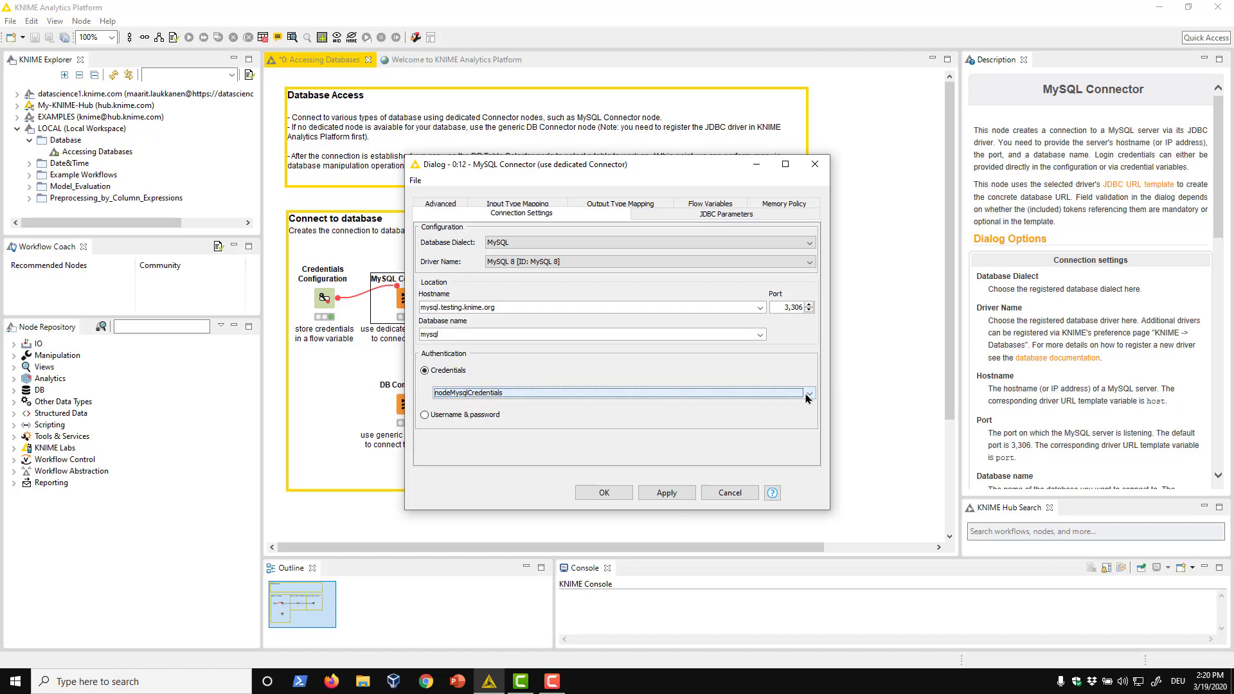
pyautogui.click(782, 217)
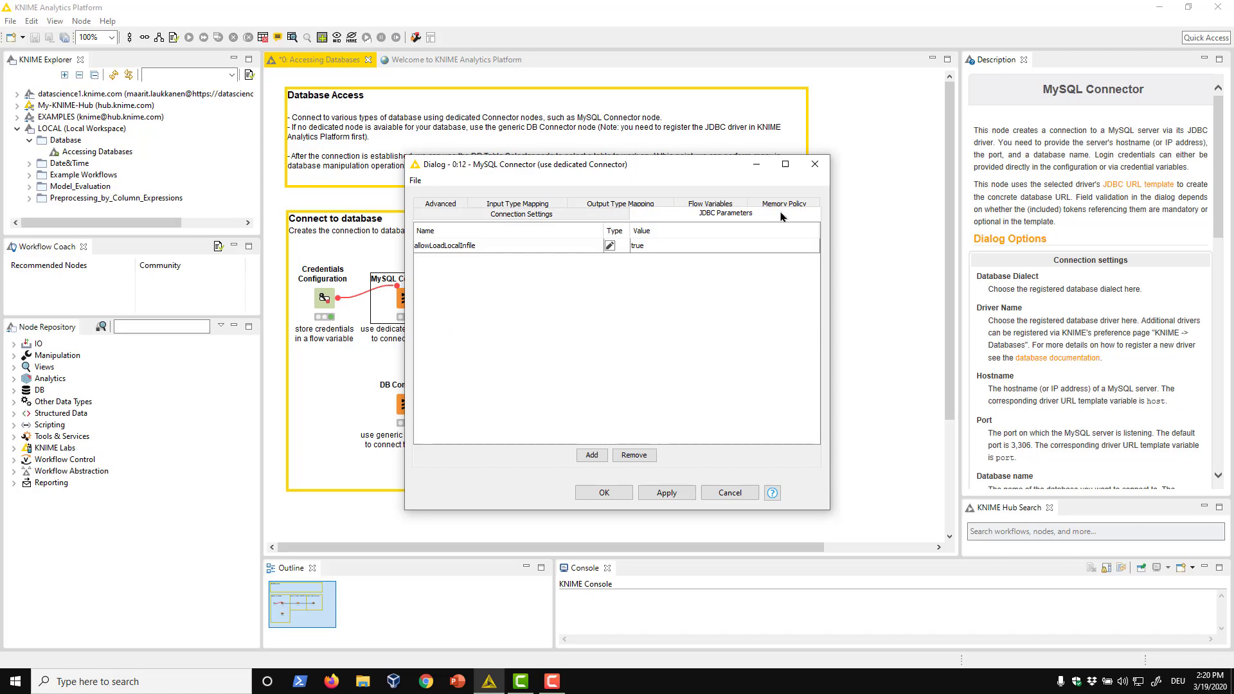
pyautogui.click(457, 205)
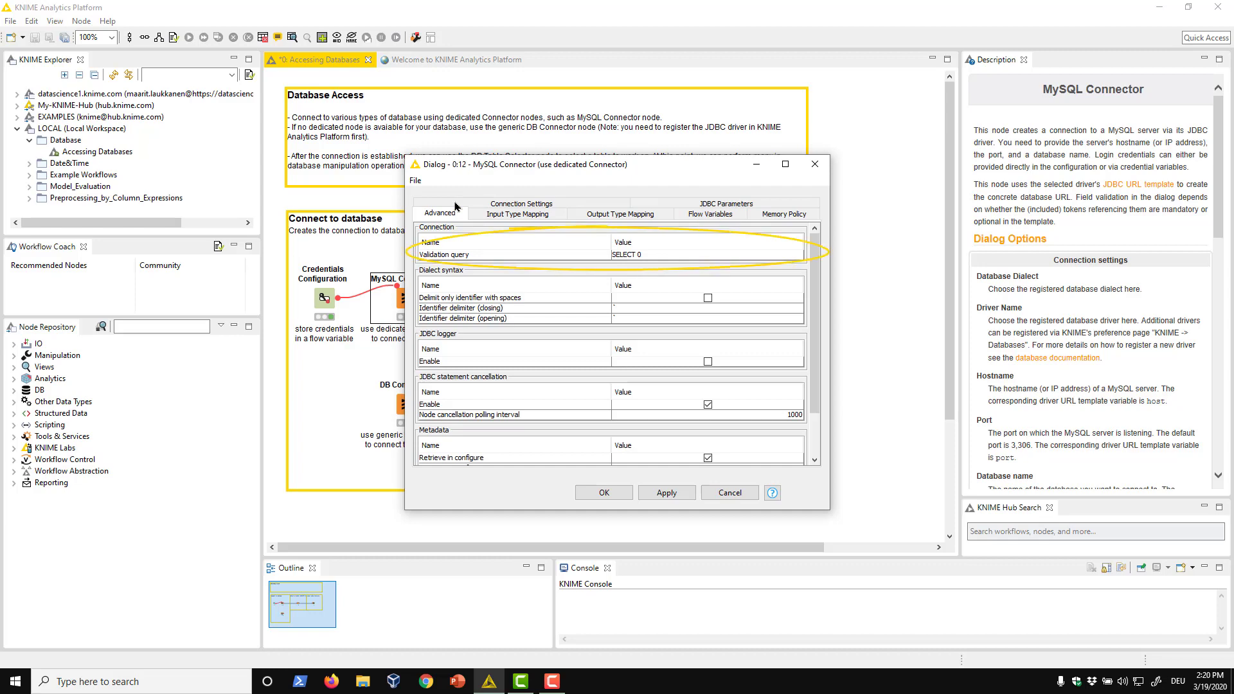
pyautogui.click(485, 217)
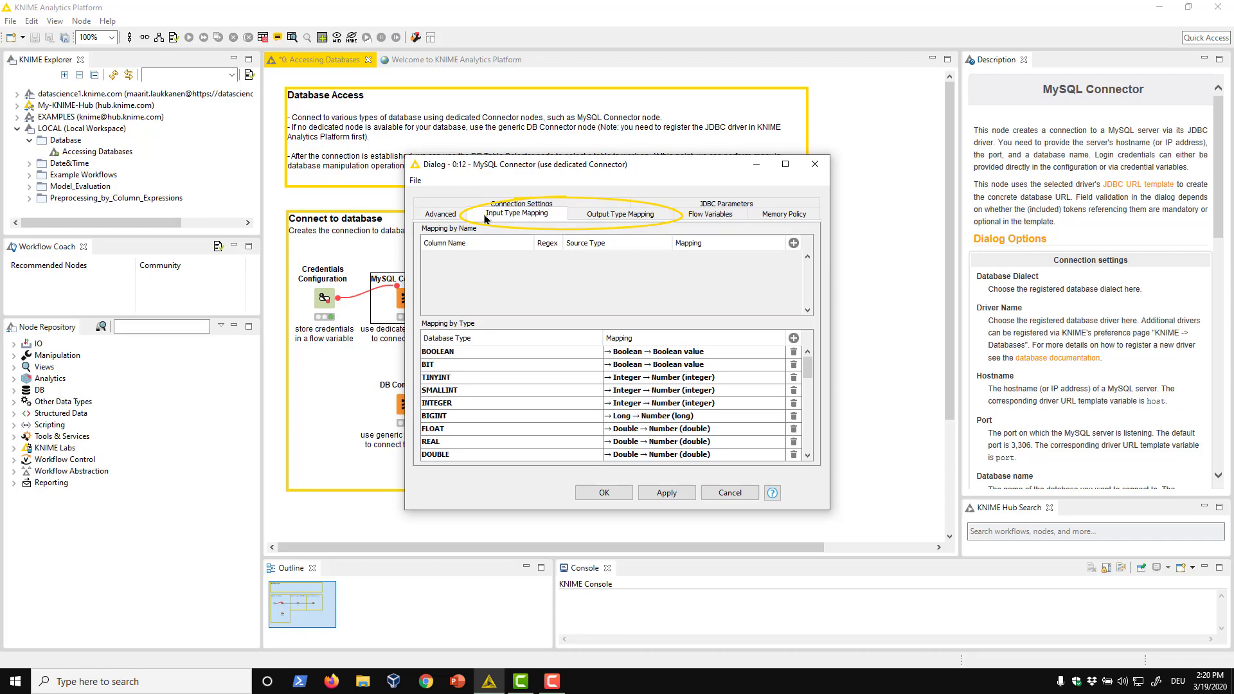
pyautogui.click(583, 220)
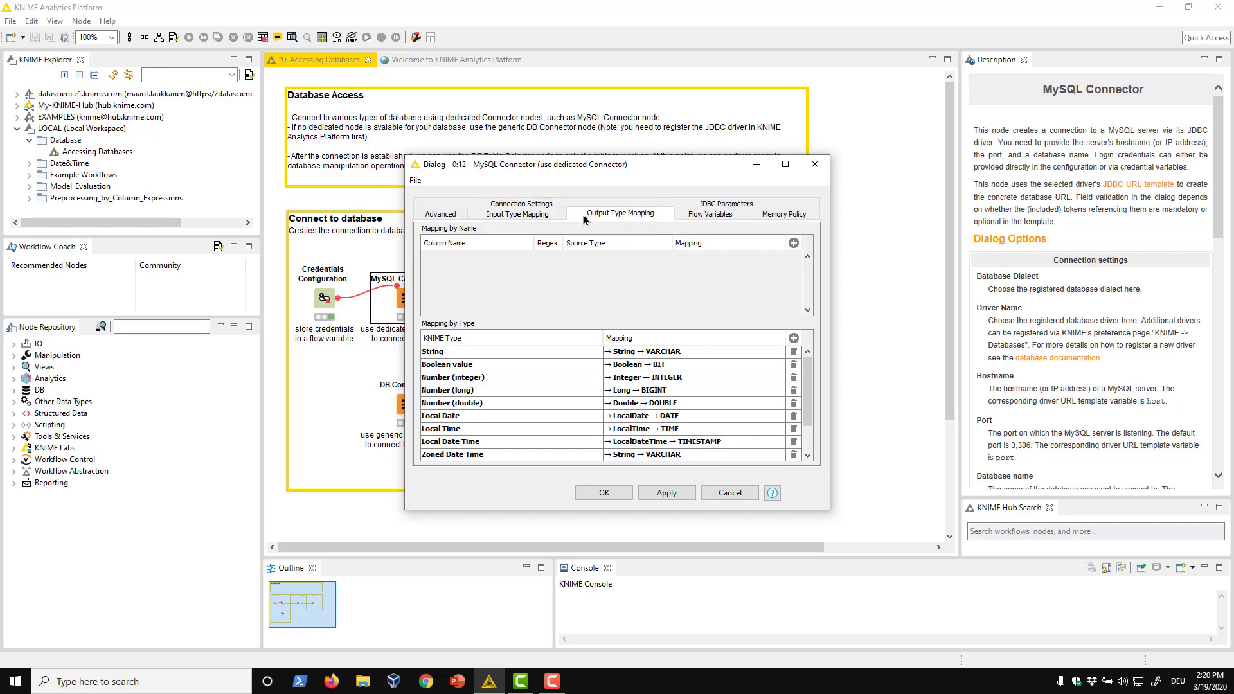
pyautogui.click(566, 206)
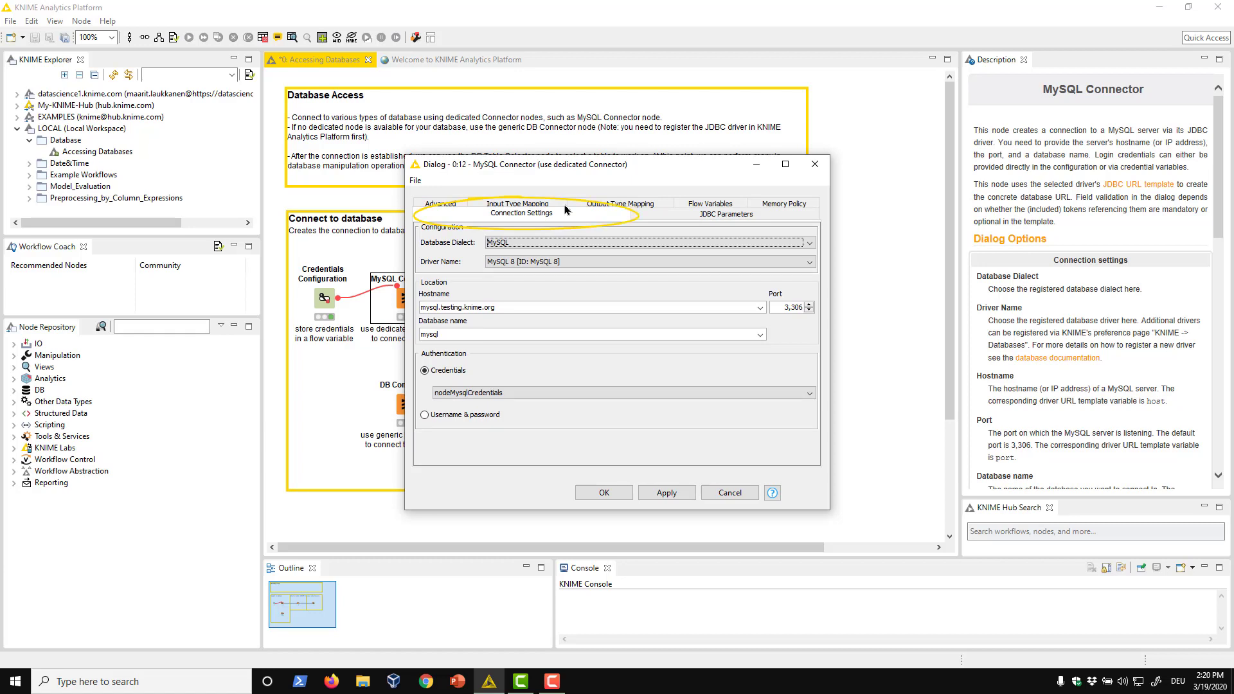
# - Apply the unchanged connector settings and inspect the MySQL Connector's DB Connection output
pyautogui.click(592, 490)
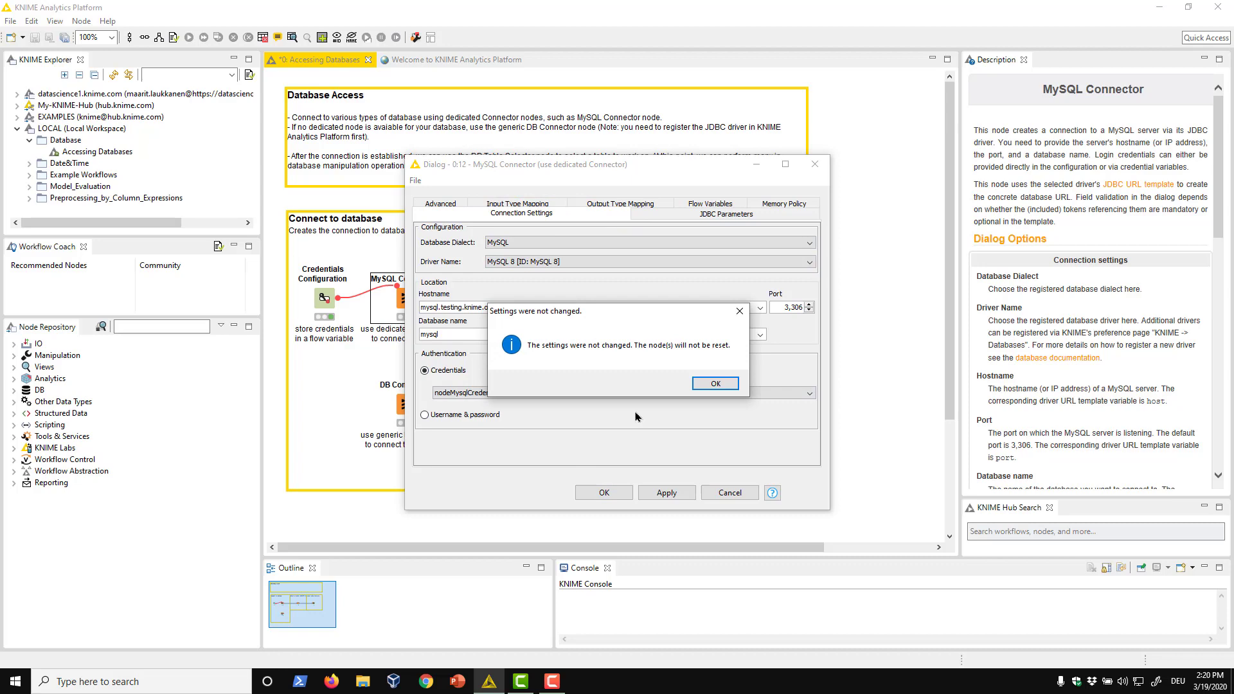
pyautogui.click(715, 383)
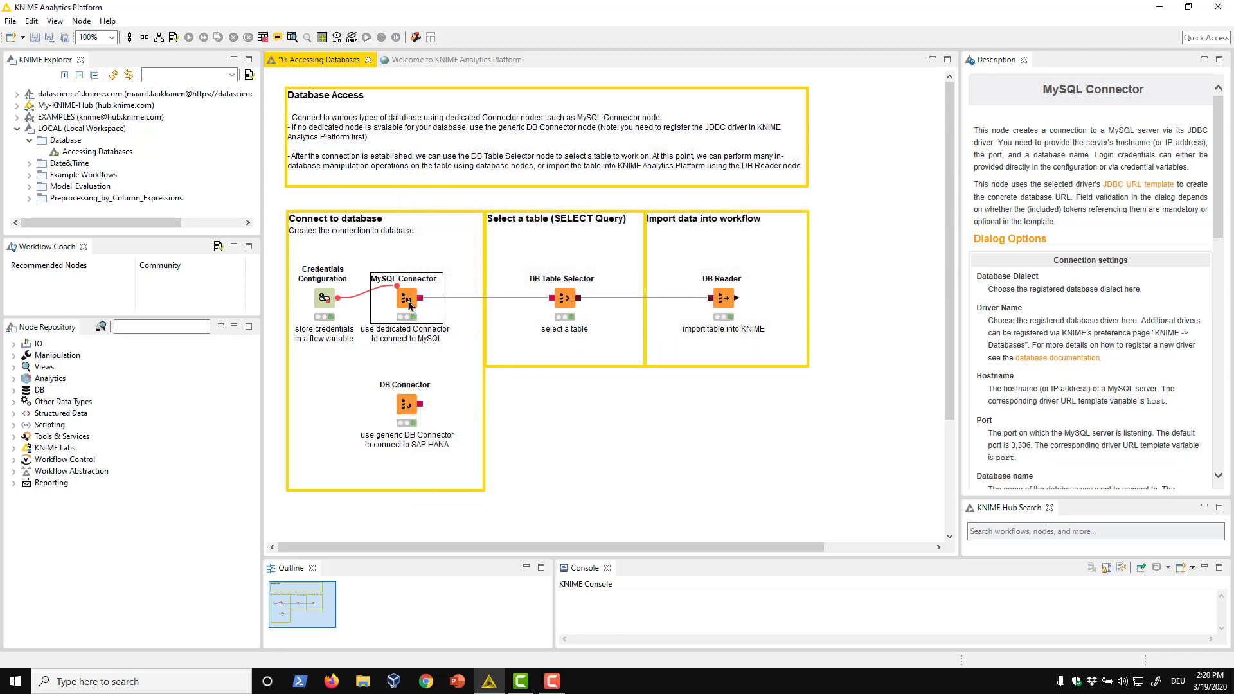
pyautogui.rightClick(408, 305)
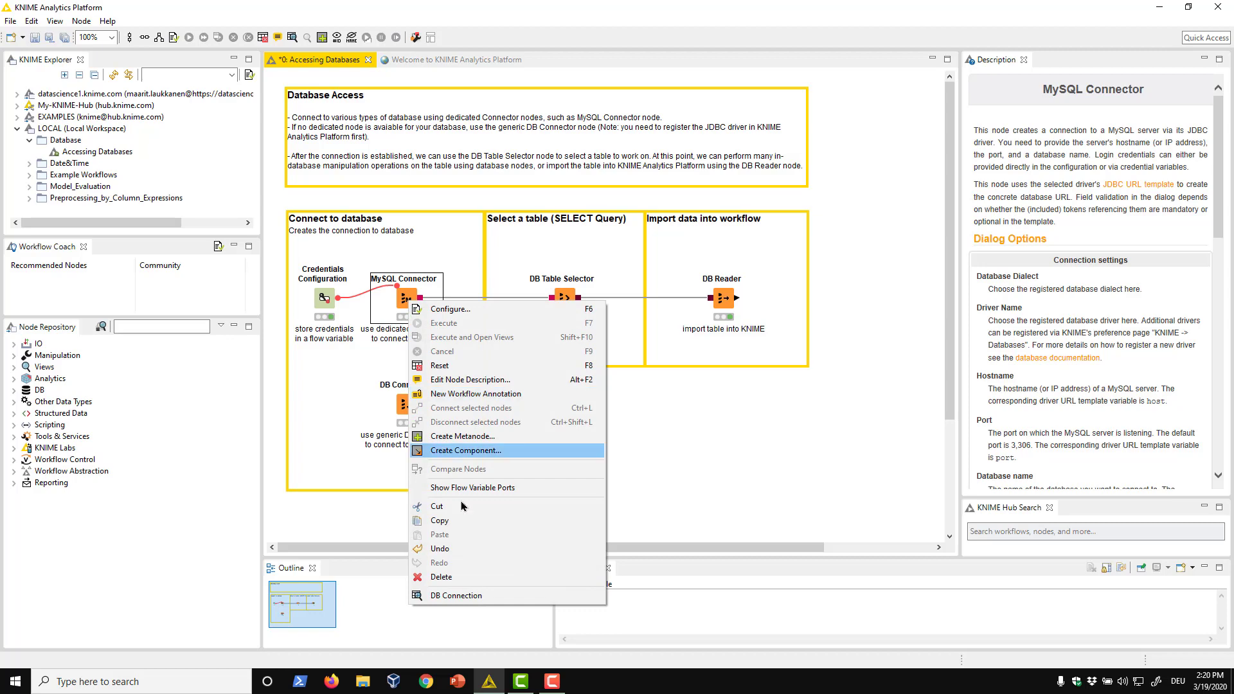
pyautogui.click(472, 596)
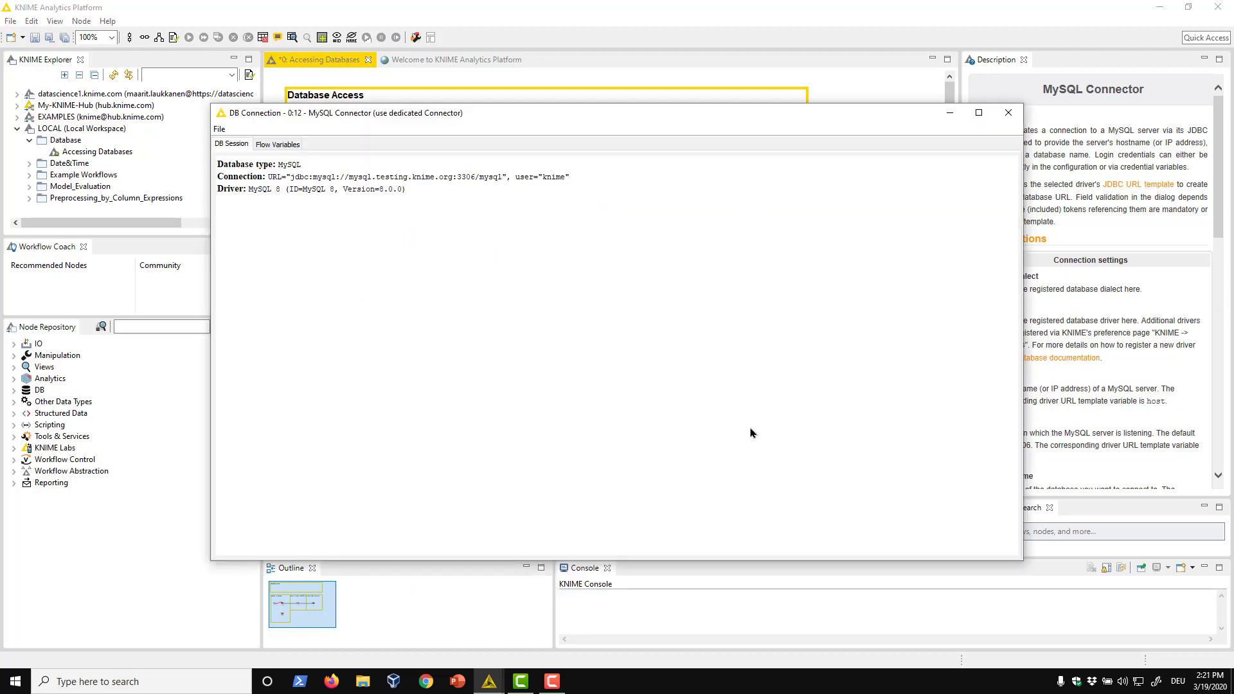
pyautogui.click(1007, 118)
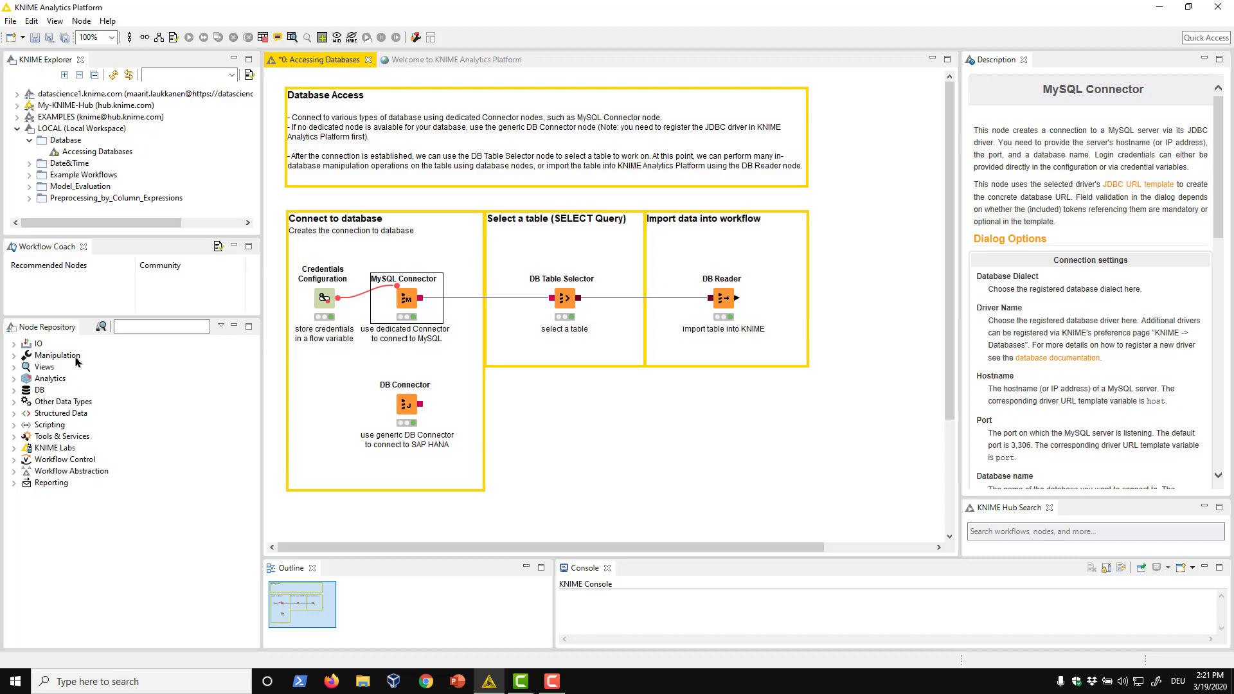
pyautogui.click(15, 391)
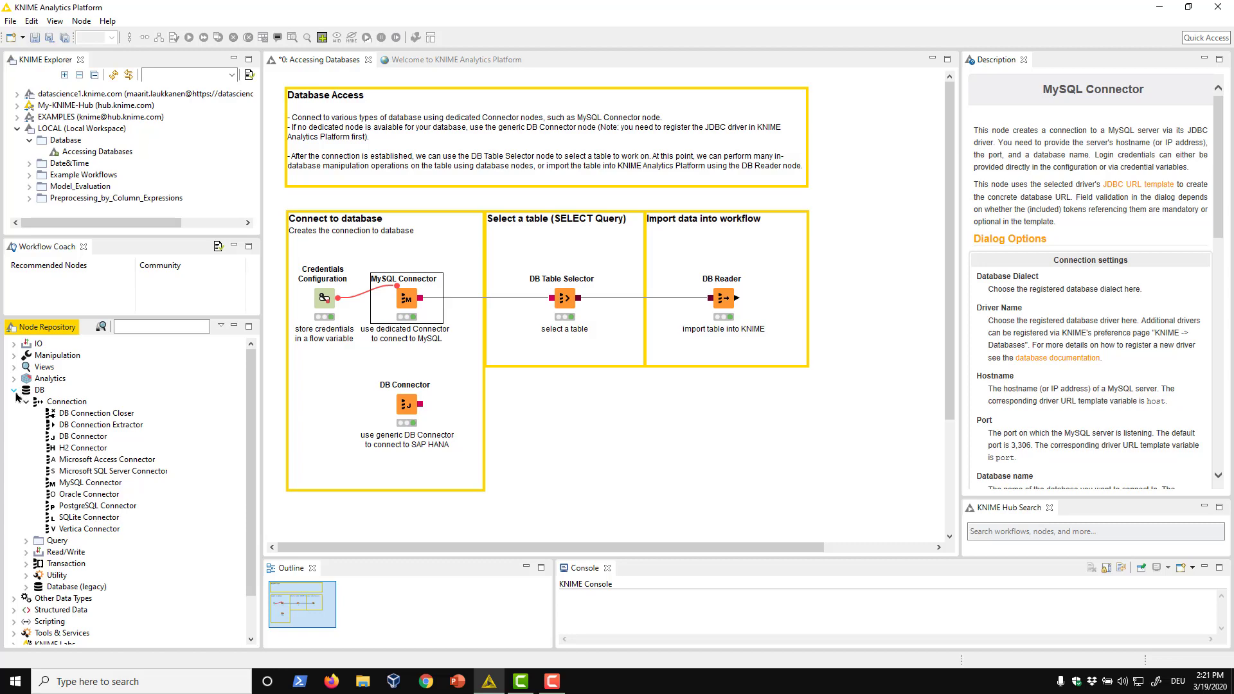
pyautogui.click(14, 390)
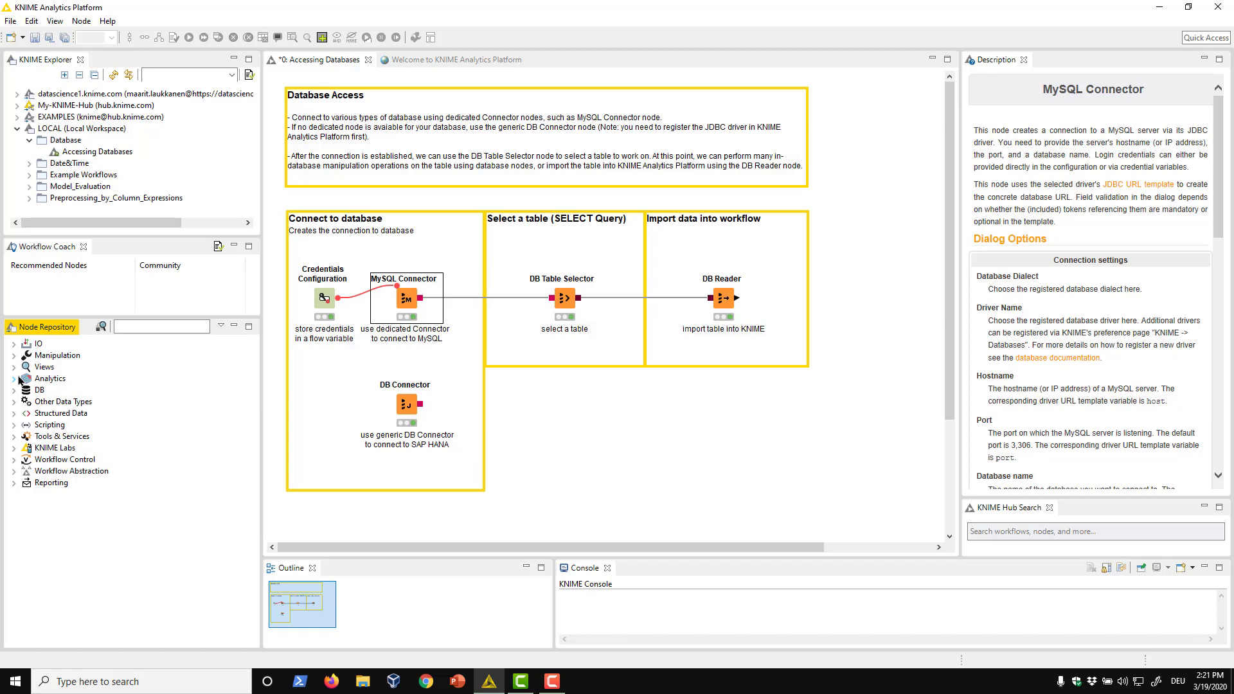
# - In Databases preferences, add a new driver with ID sap_id, name sap and the default database type
pyautogui.click(10, 21)
pyautogui.click(35, 209)
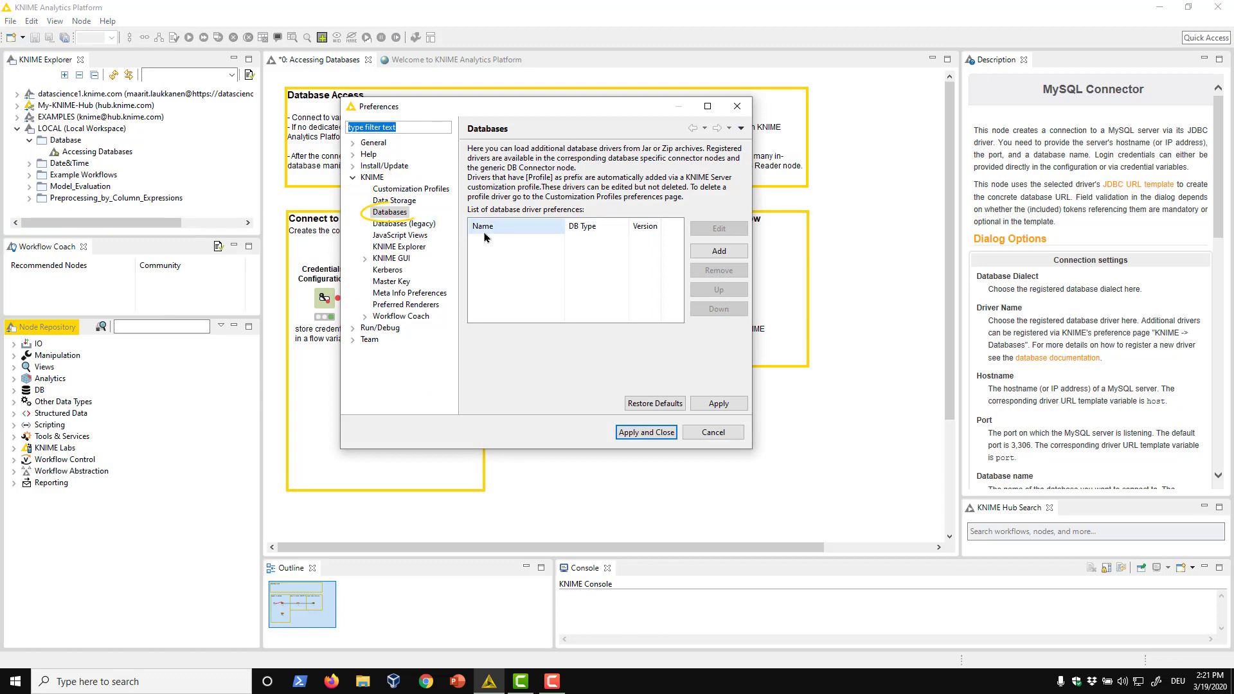
pyautogui.click(711, 253)
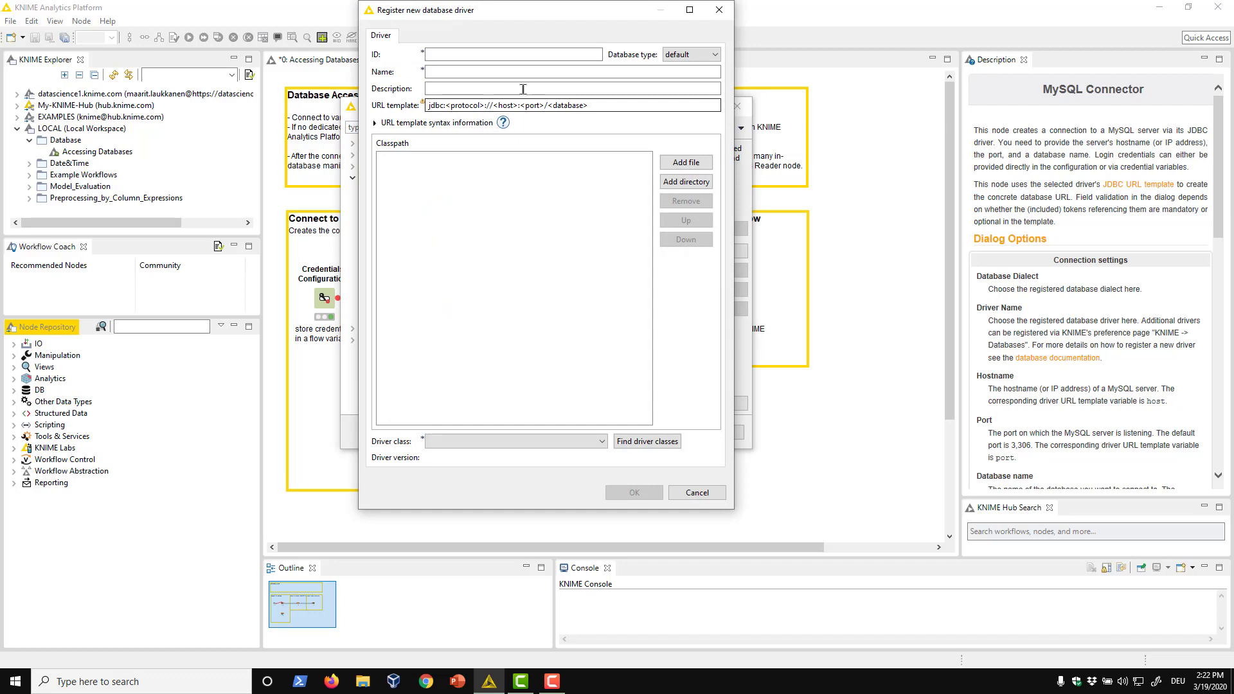
pyautogui.click(504, 53)
pyautogui.write('sap_')
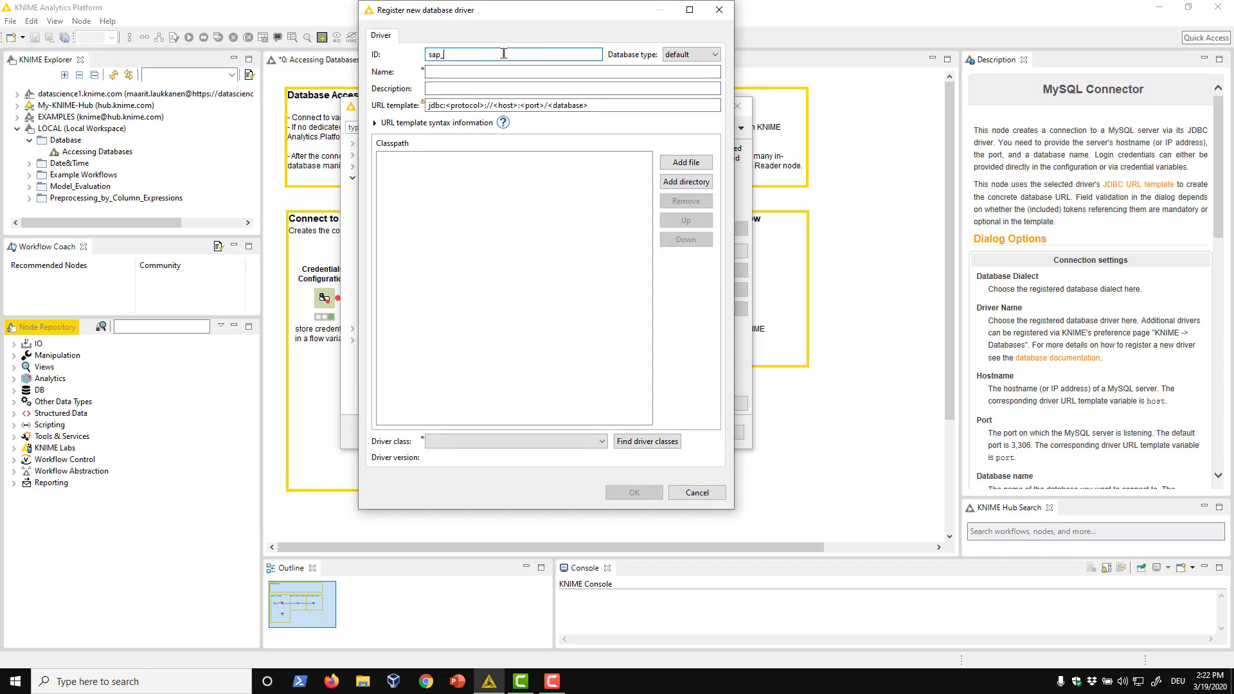
pyautogui.write('id')
pyautogui.press('Tab')
pyautogui.write('sap')
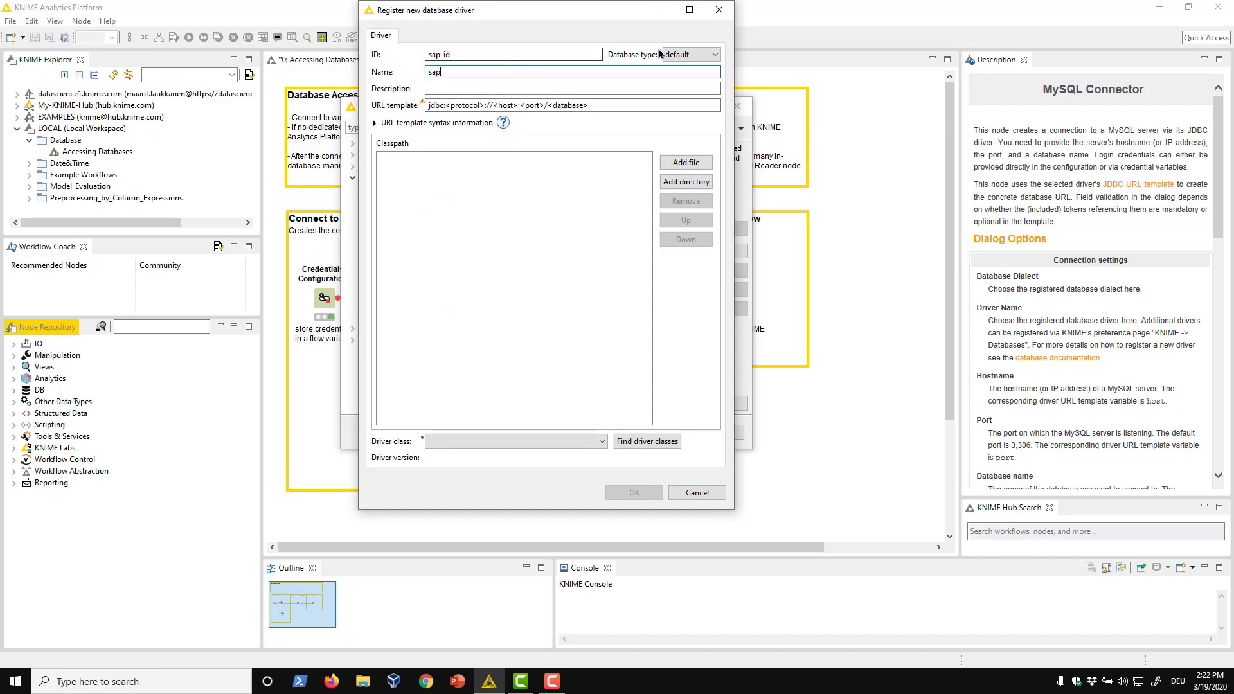
pyautogui.click(715, 55)
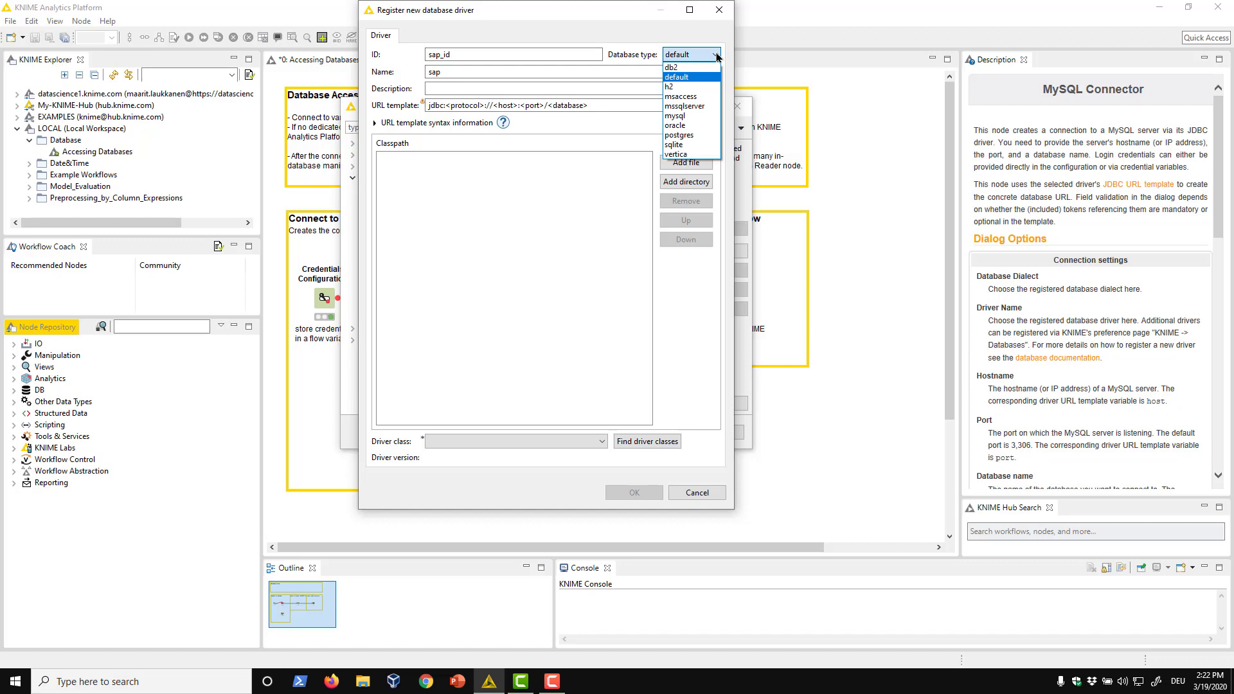
pyautogui.click(711, 77)
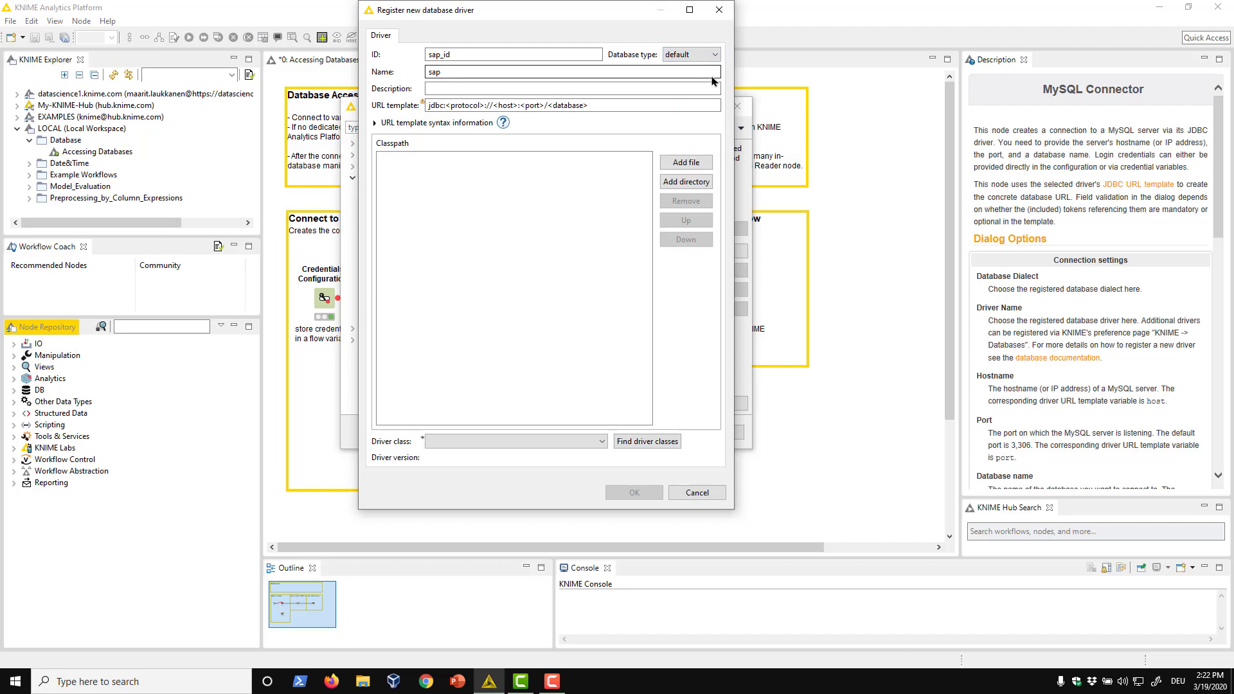
# - Set the driver's URL template to jdbc:sap://<host>:<port>
pyautogui.click(619, 104)
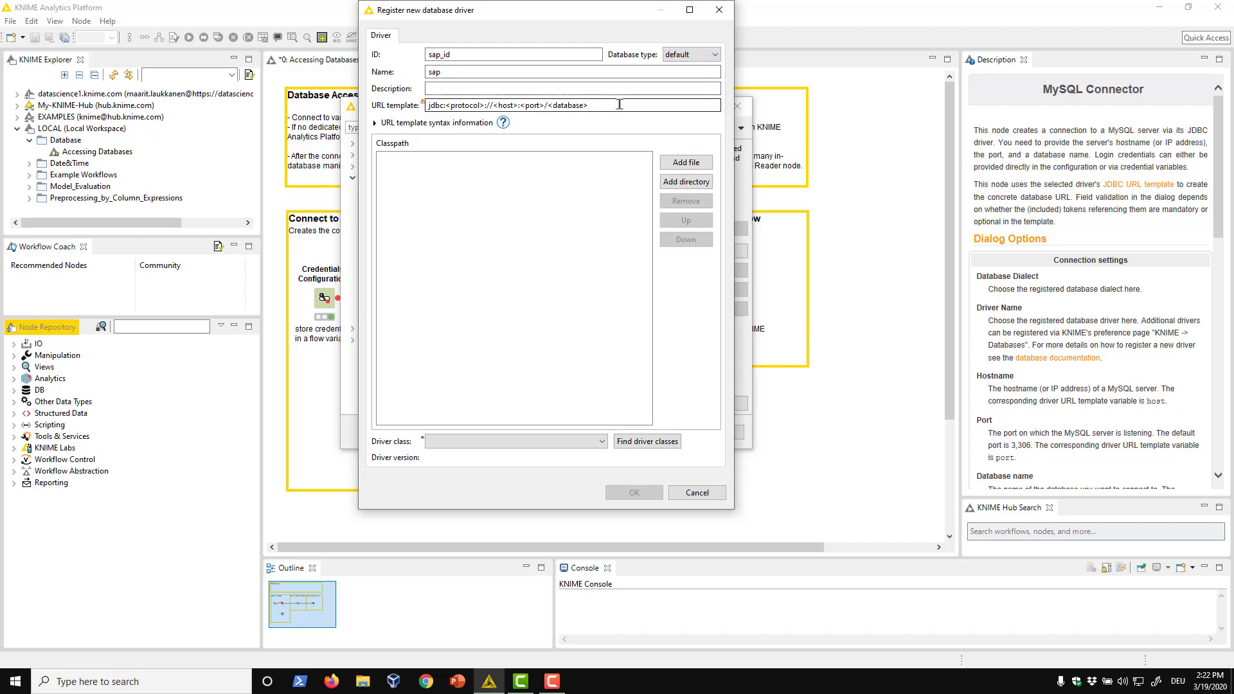
pyautogui.moveTo(619, 104); pyautogui.dragTo(425, 104)
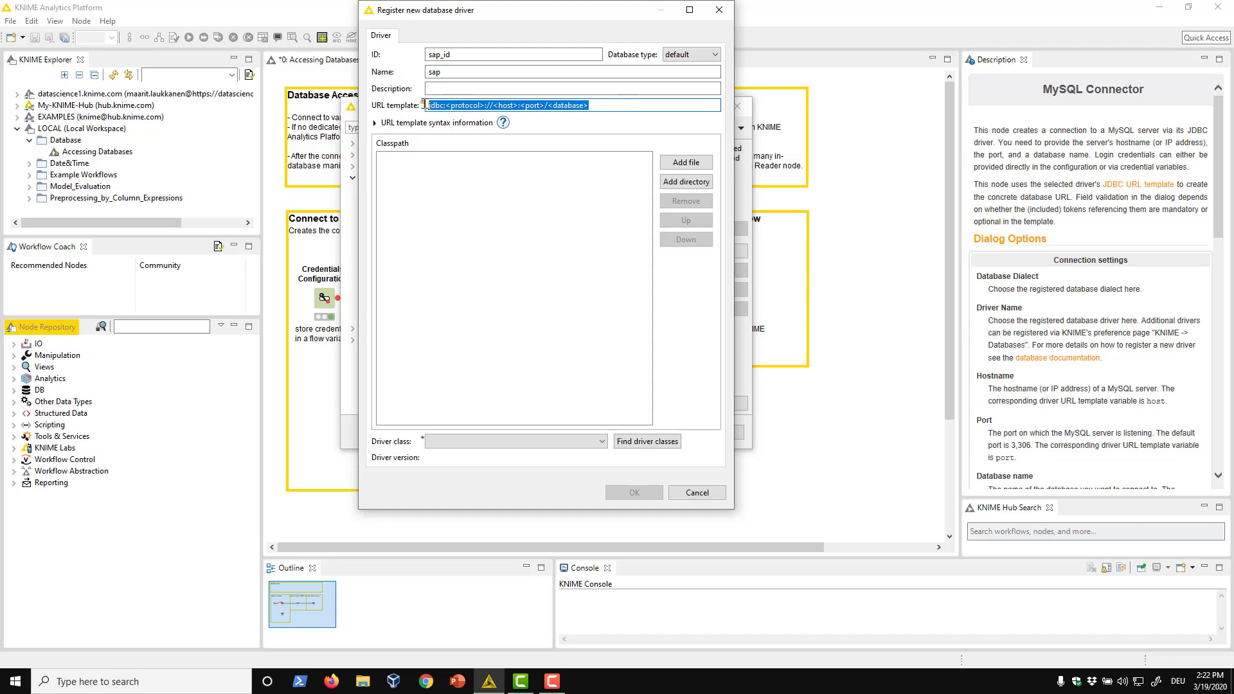
pyautogui.write('jdbc:sap://<host>:<port>')
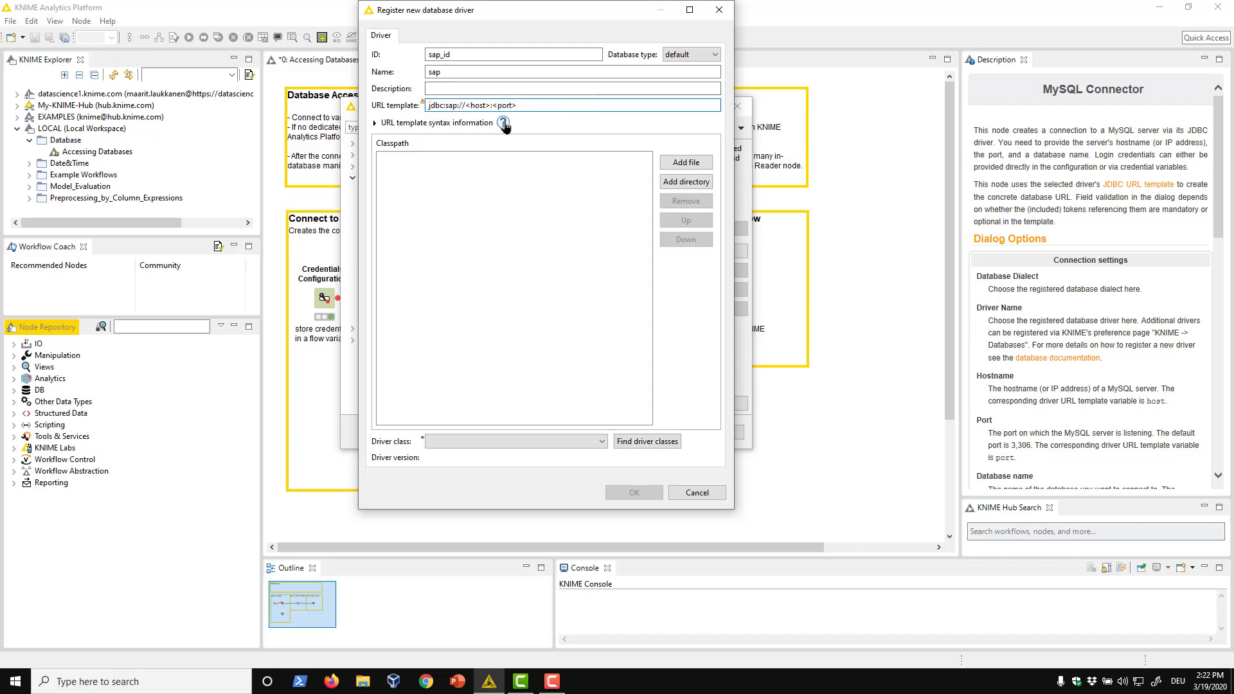
pyautogui.click(503, 123)
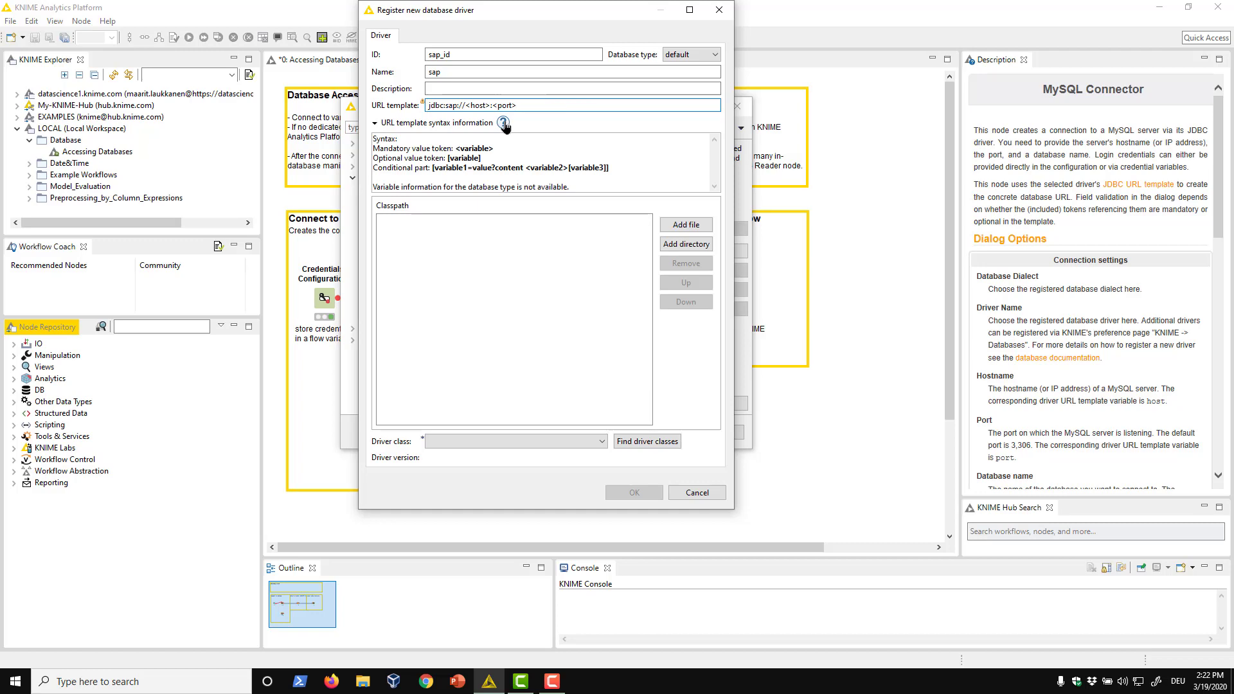
# - Add ngdbc.jar, detect its driver class, and finish registering the sap driver
pyautogui.click(673, 223)
pyautogui.click(674, 225)
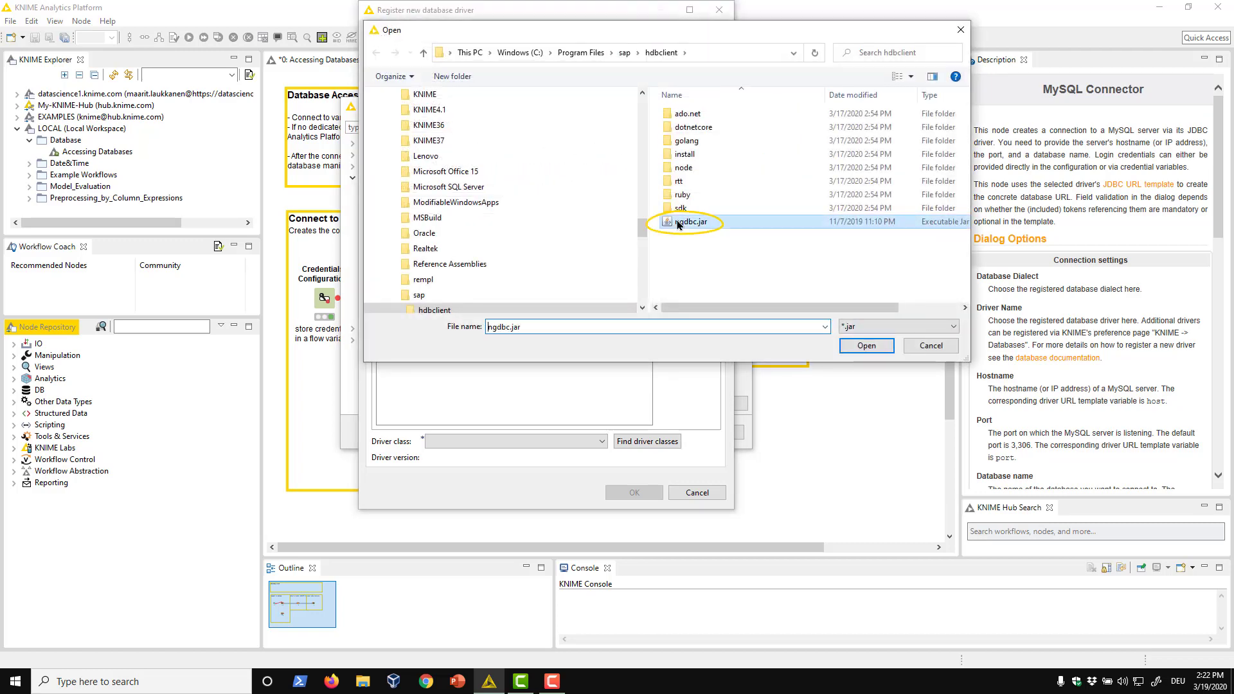
pyautogui.click(864, 349)
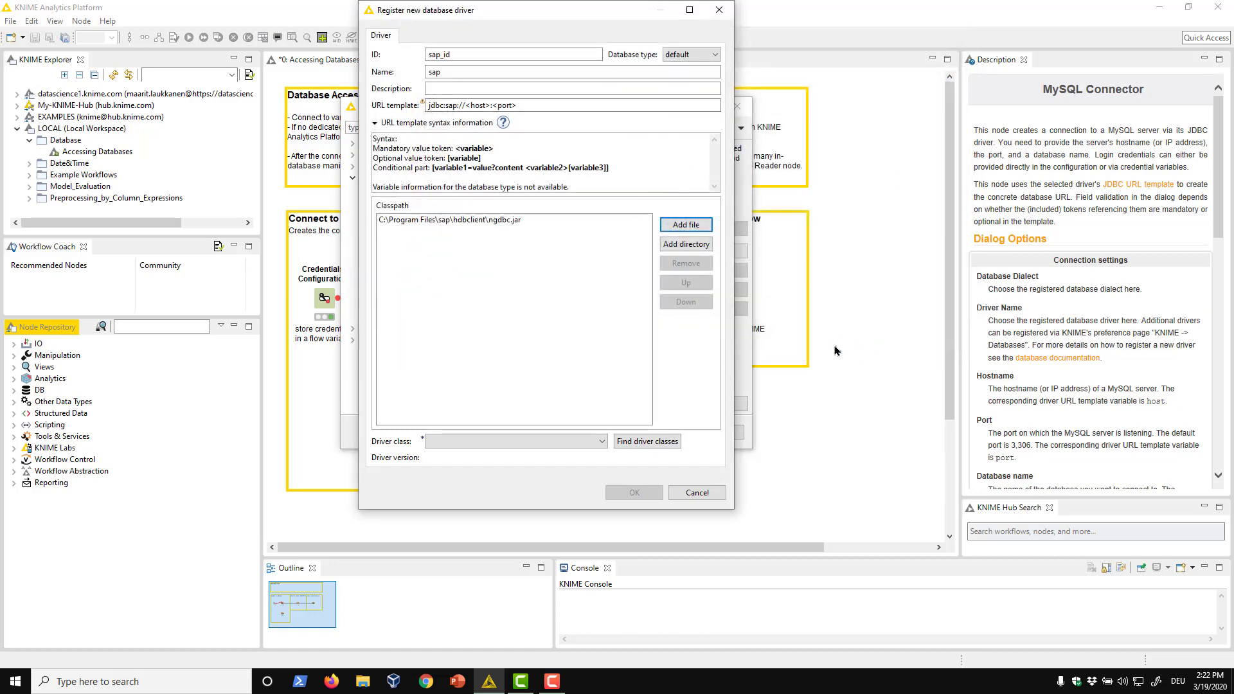
pyautogui.click(660, 443)
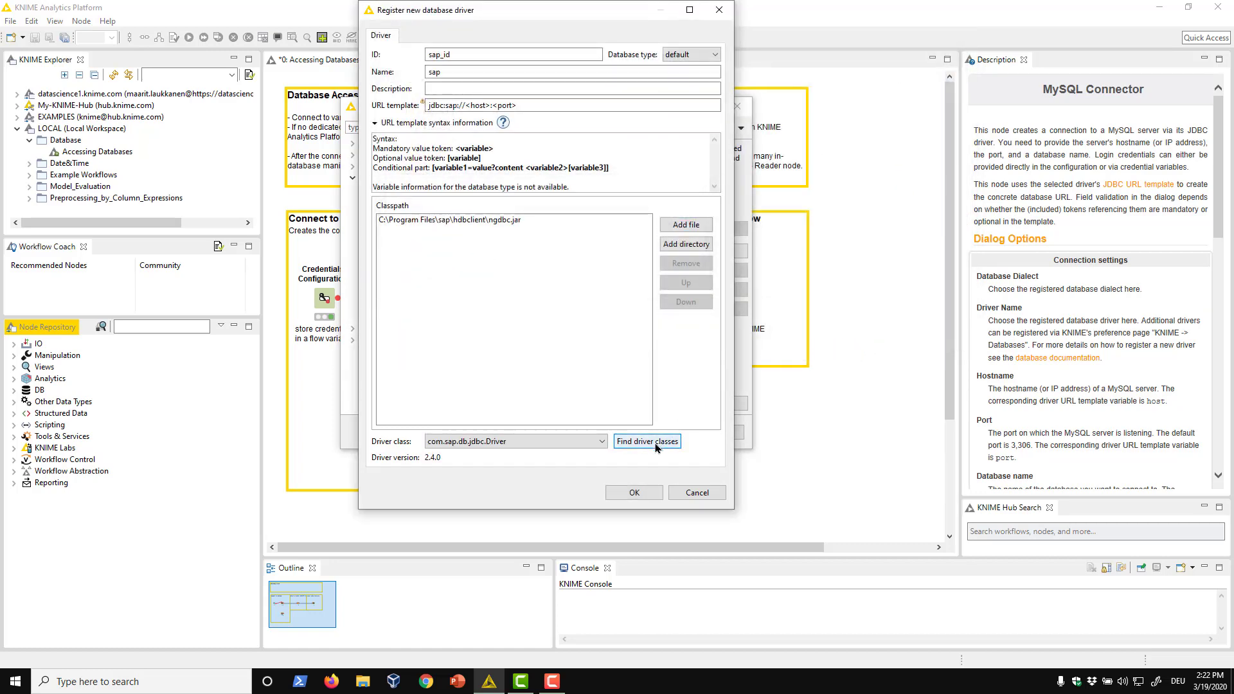
pyautogui.click(634, 493)
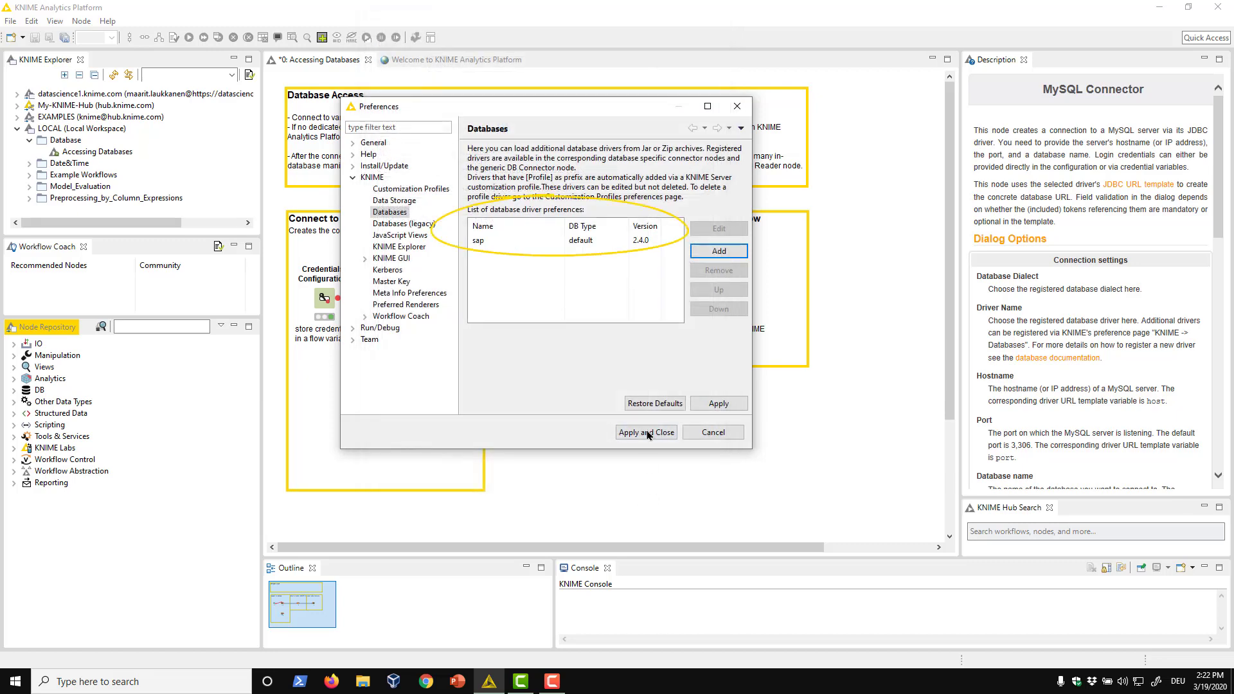
# - Save preferences, then give the DB Connector the sap driver and URL jdbc:sap://localhost:39015
pyautogui.click(648, 432)
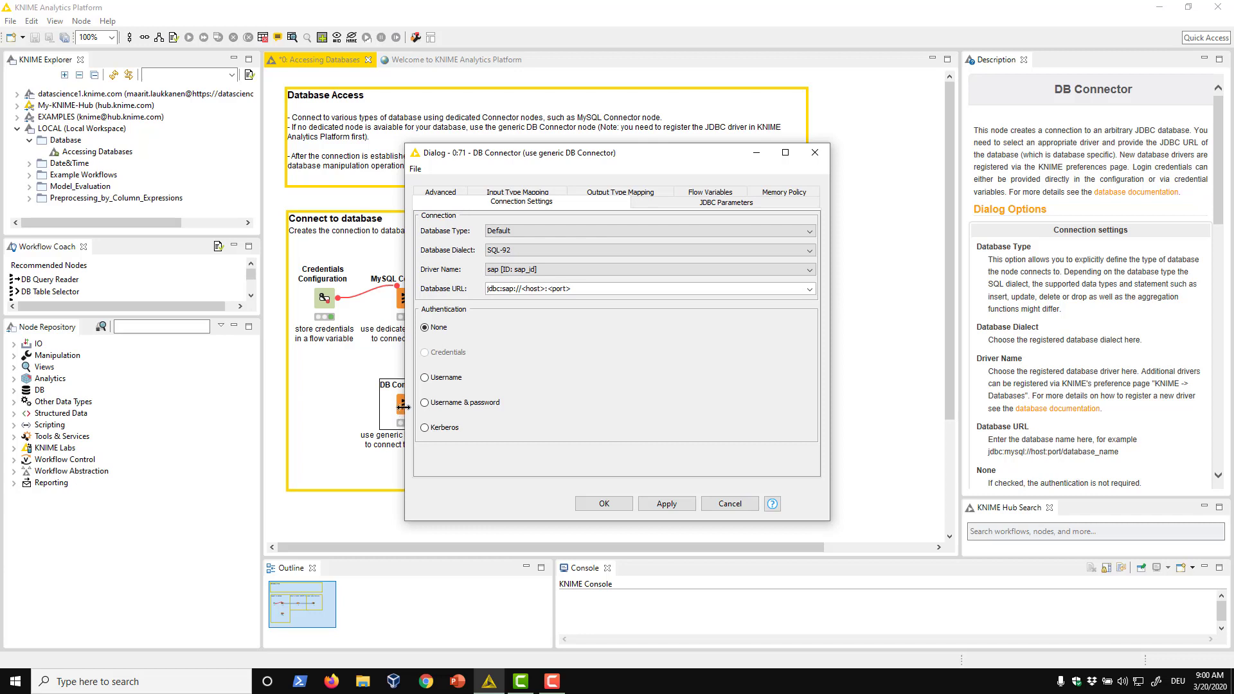
pyautogui.click(811, 270)
pyautogui.click(813, 274)
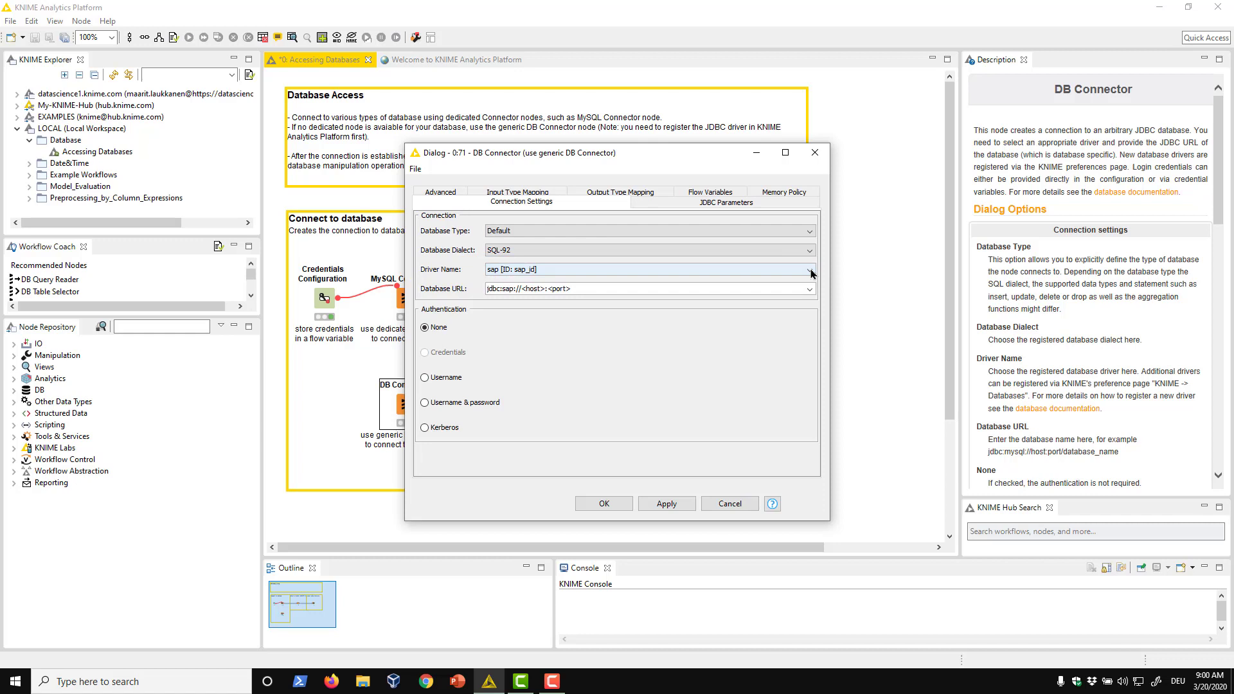
pyautogui.click(811, 289)
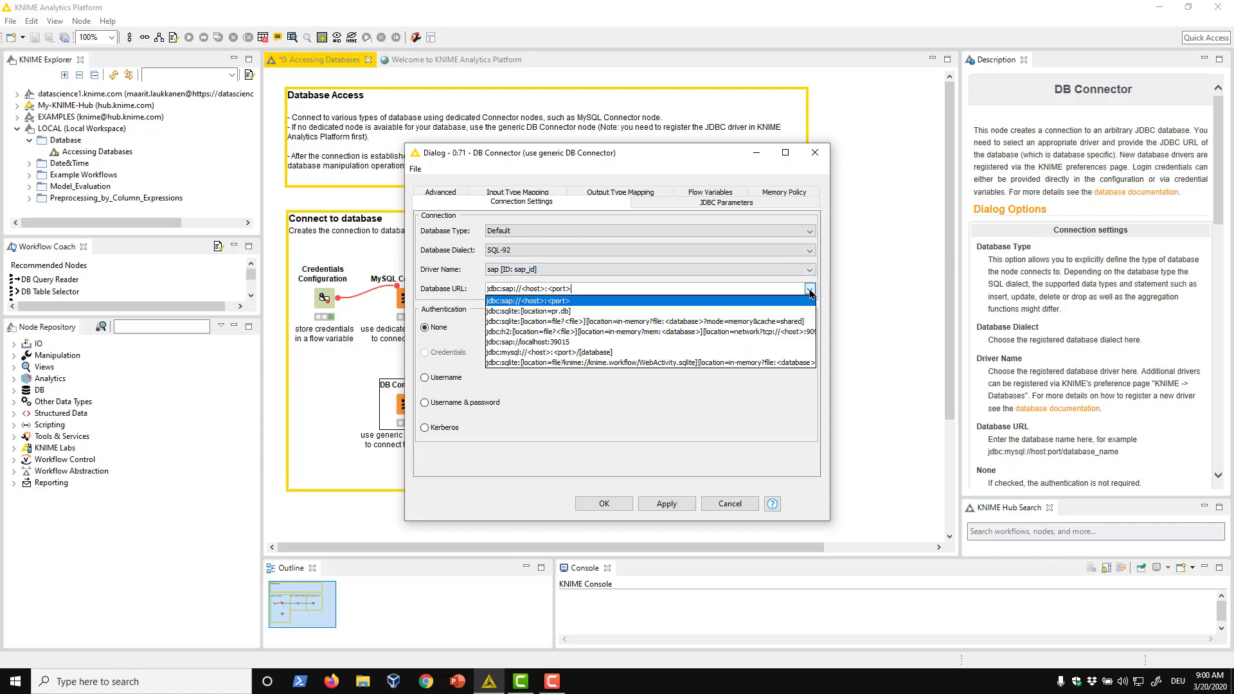
pyautogui.click(764, 342)
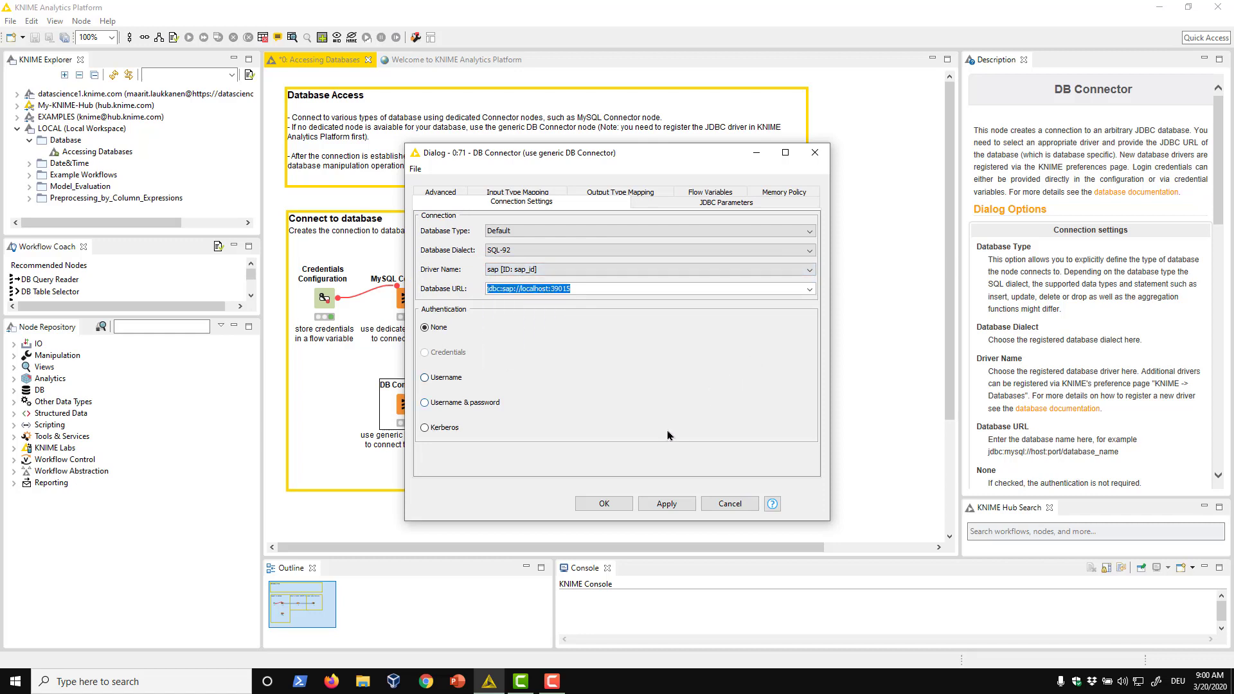
pyautogui.click(605, 503)
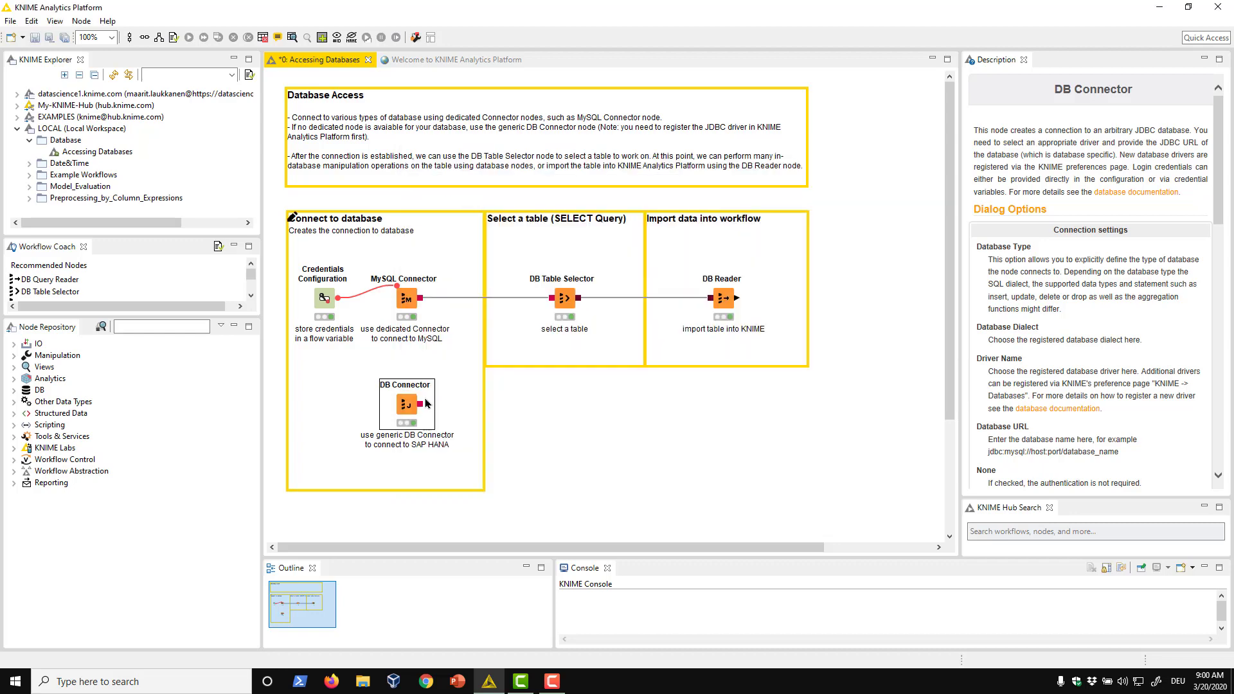